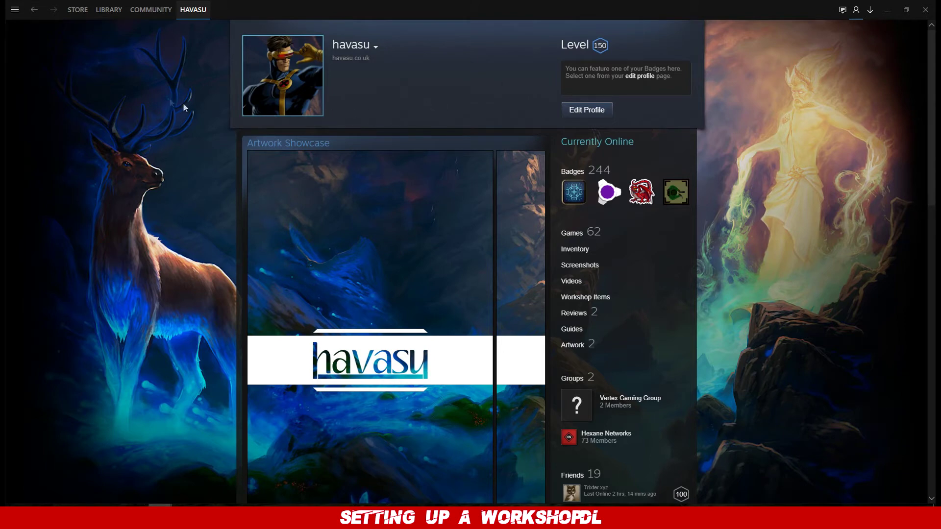
Go to the Steam Workshop, open Garry's Mod, and browse its Collections.
mouse_move(131, 14)
left_click(136, 52)
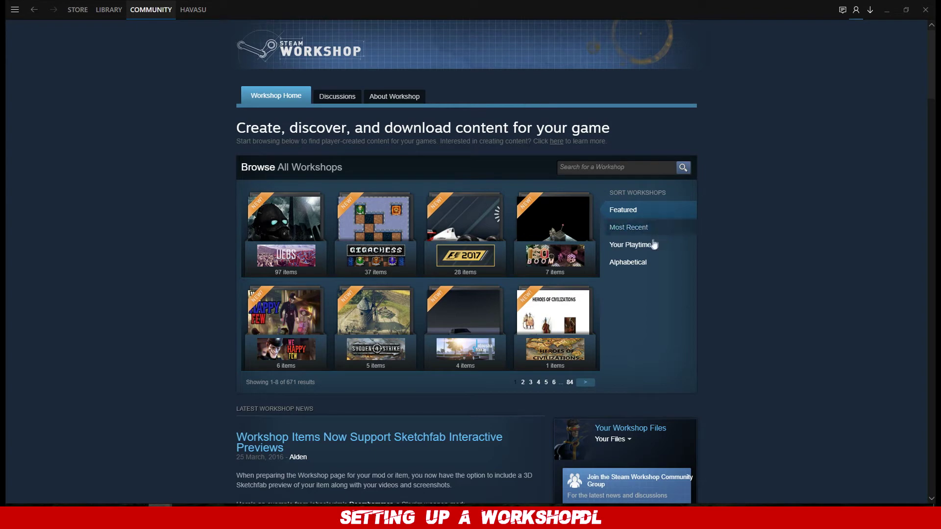
left_click(653, 246)
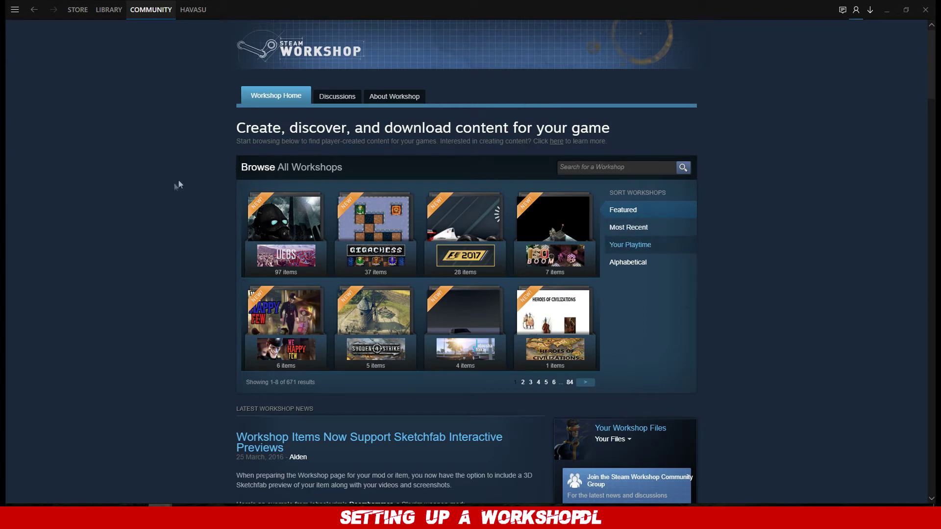
left_click(298, 260)
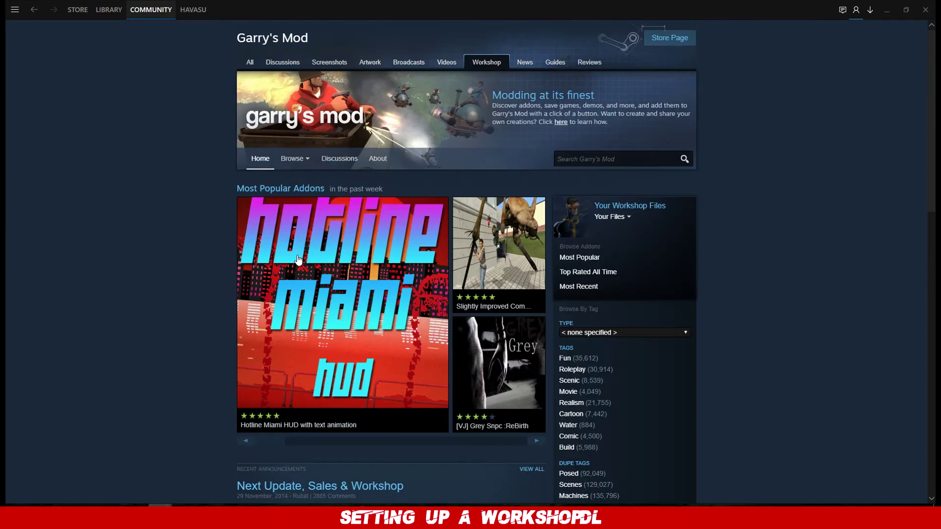
mouse_move(296, 158)
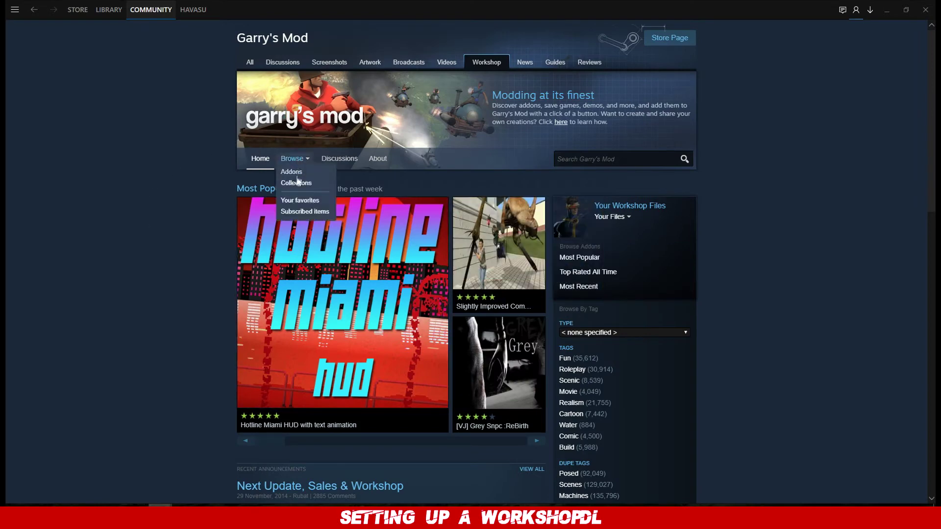
left_click(299, 183)
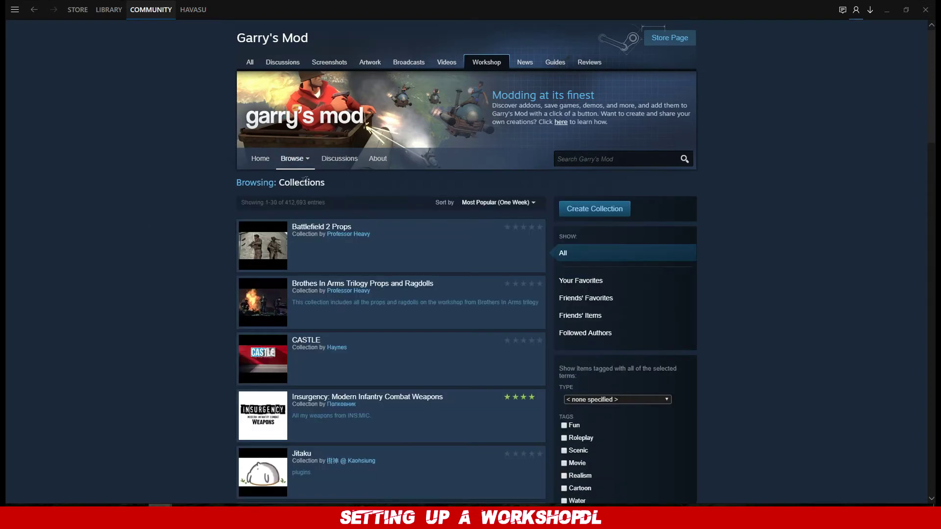
Start a new collection titled 'Hexane Networks - Tutorial' with logo.png as its branding image.
left_click(609, 214)
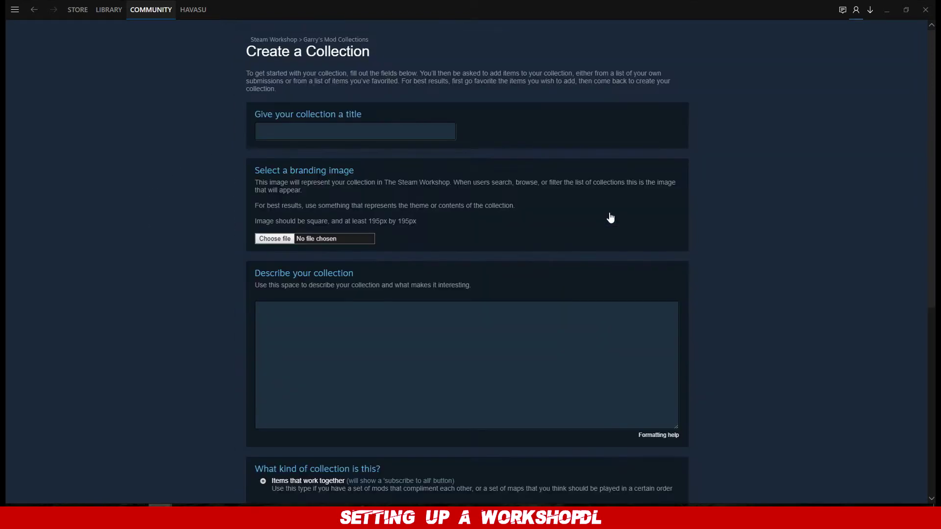
left_click(354, 135)
type("Hexane Networks - Tutorial")
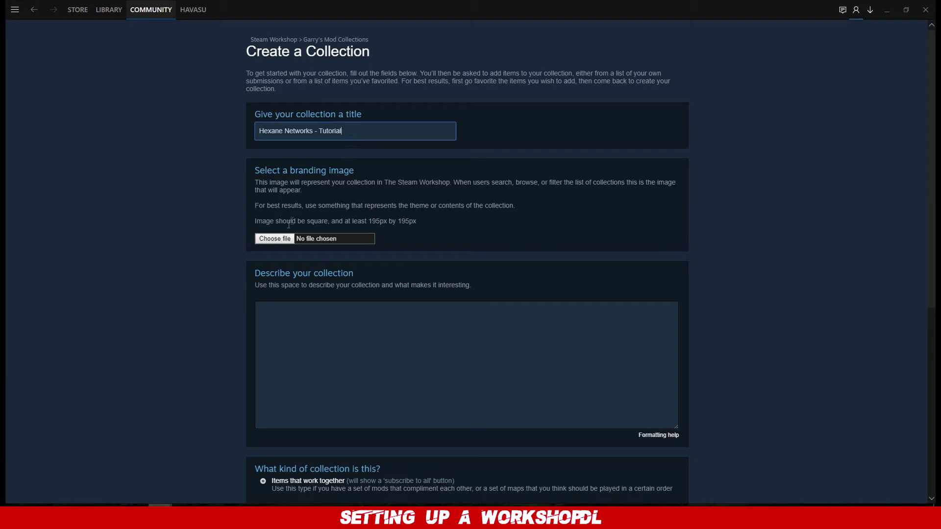
left_click(276, 239)
left_click(234, 98)
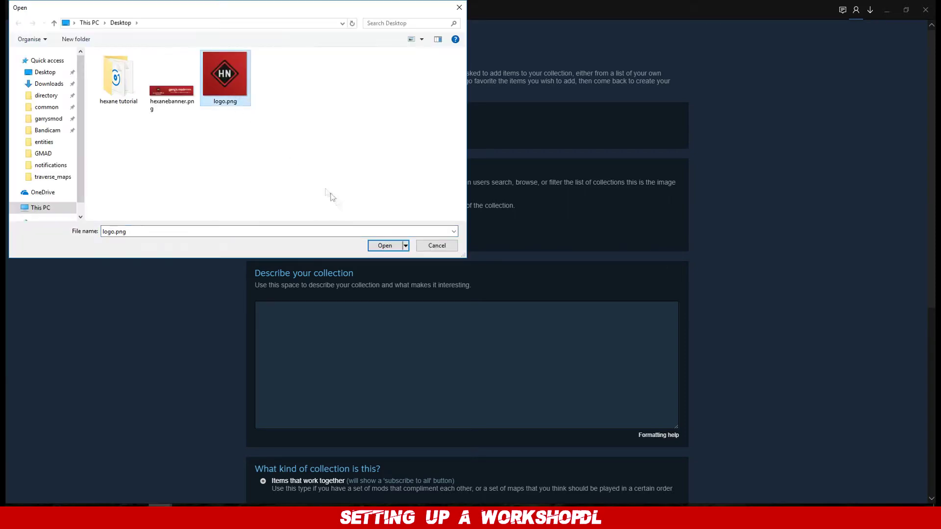
left_click(385, 245)
Enter a placeholder description and scroll to the bottom of the form.
left_click(381, 342)
type("Writ")
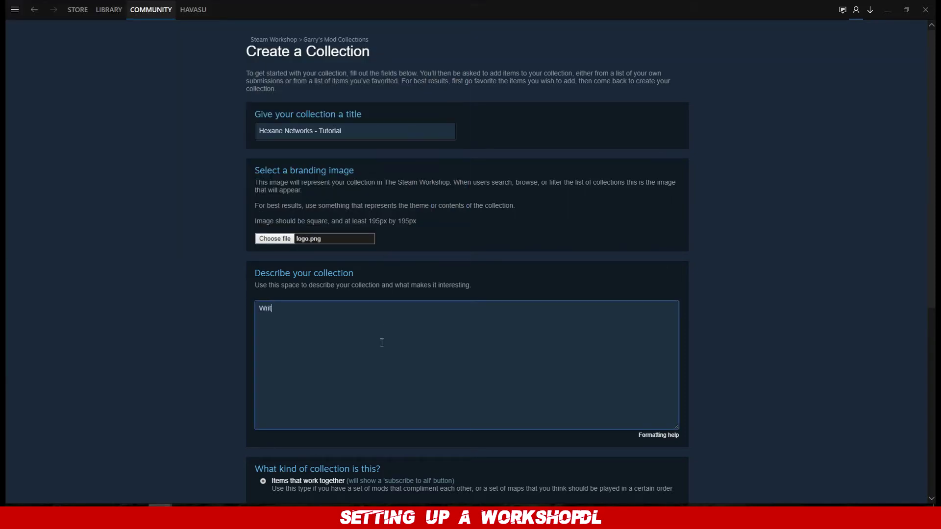
type("on here!")
scroll(195, 265, "down", 5)
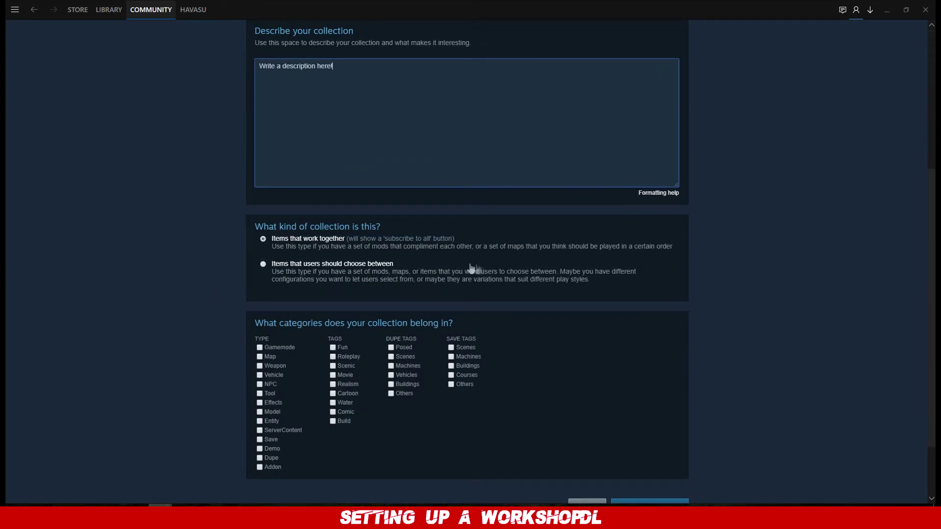
scroll(567, 271, "down", 2)
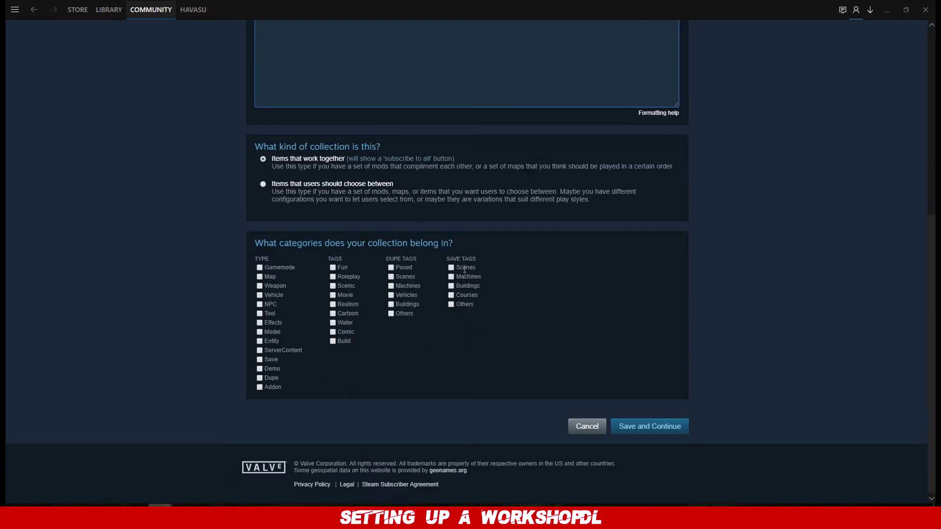
Save the collection details, keep DarkRP as its only item, and publish it.
left_click(657, 436)
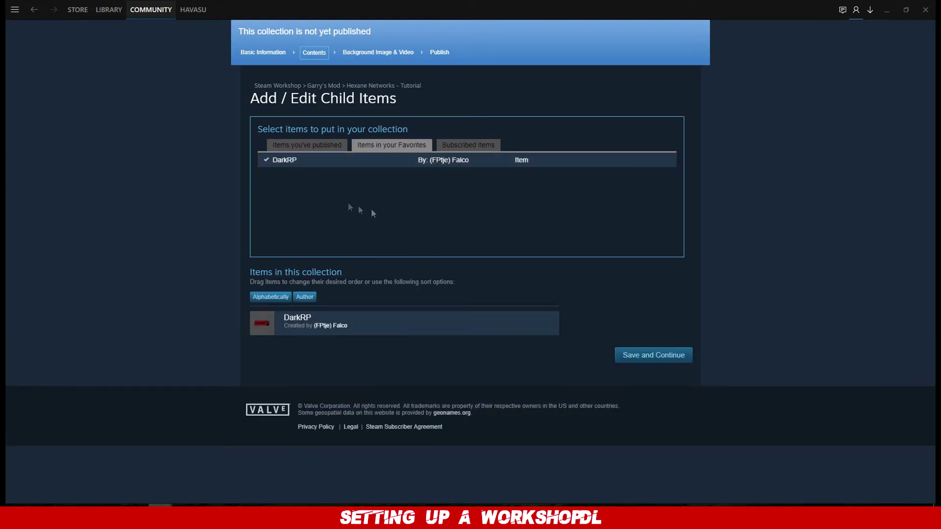
left_click(651, 361)
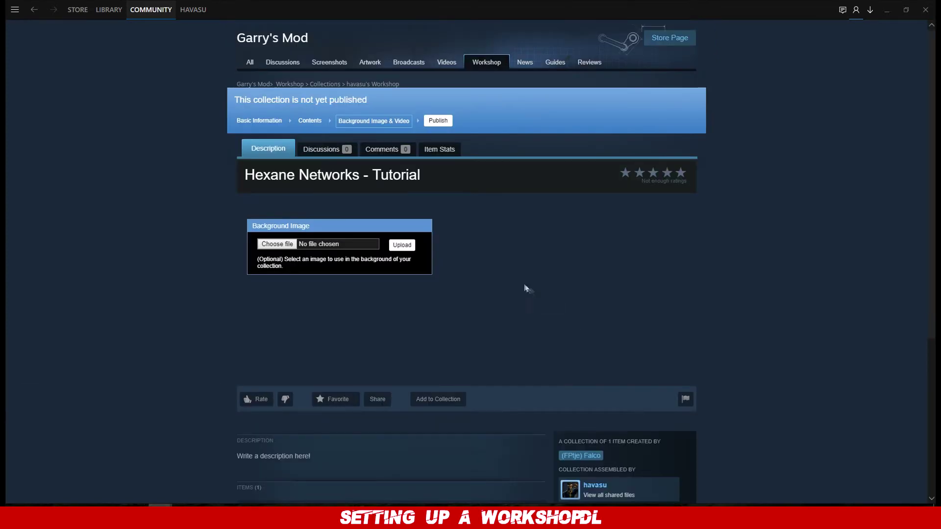
left_click(440, 126)
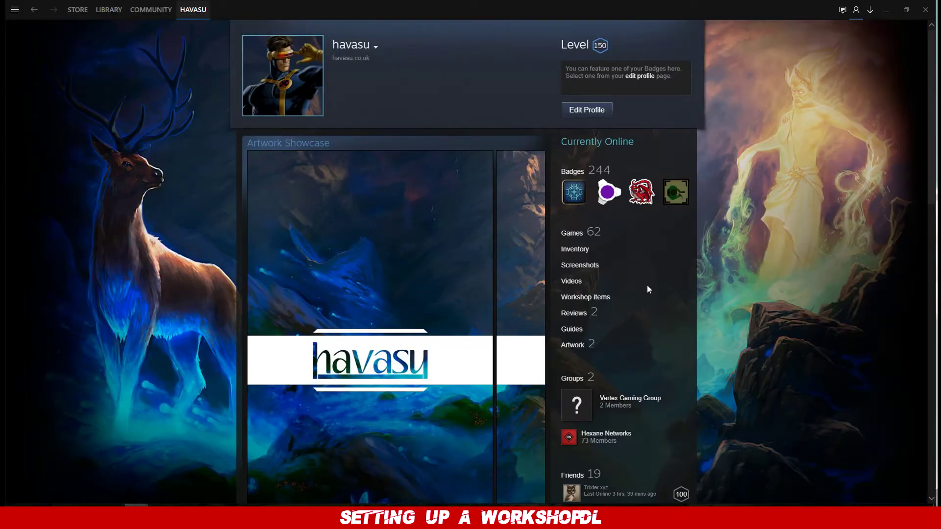
Open Hexane Networks - Tutorial from your Workshop collections and copy its page URL.
left_click(592, 300)
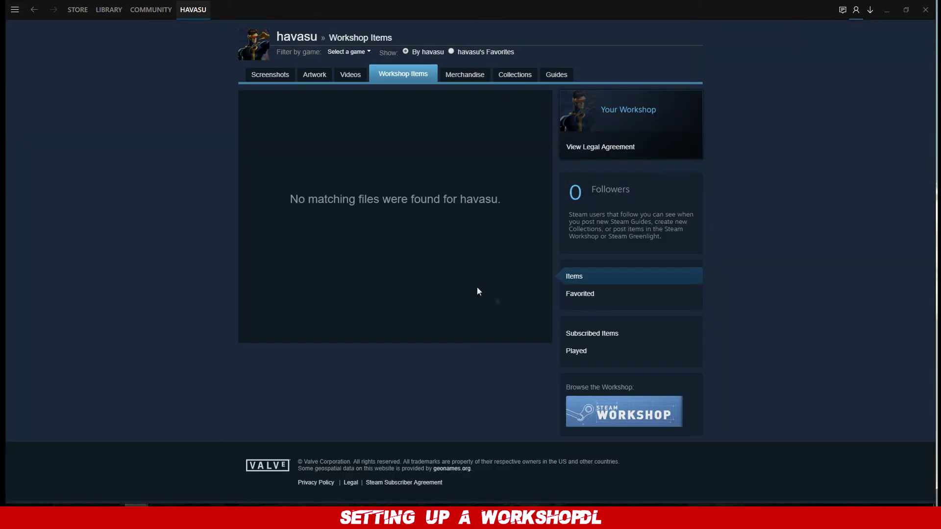
left_click(511, 77)
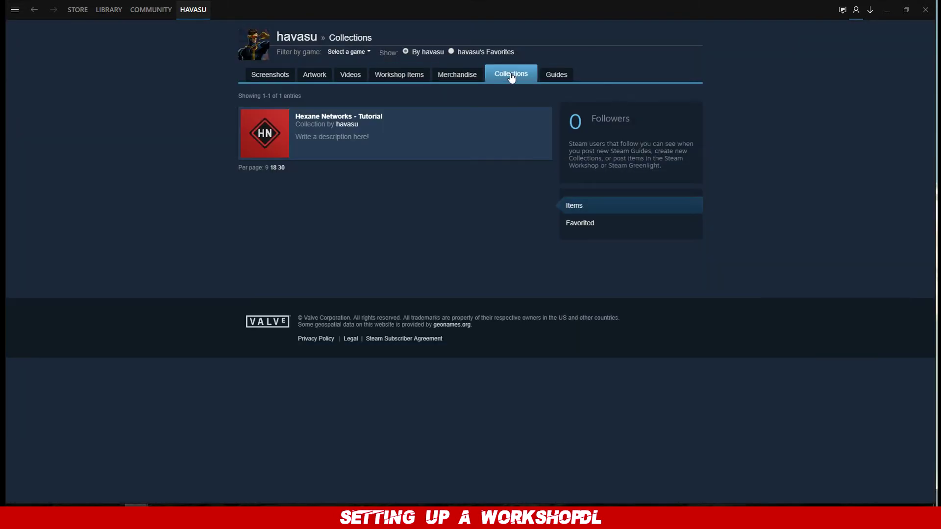
left_click(378, 138)
right_click(166, 183)
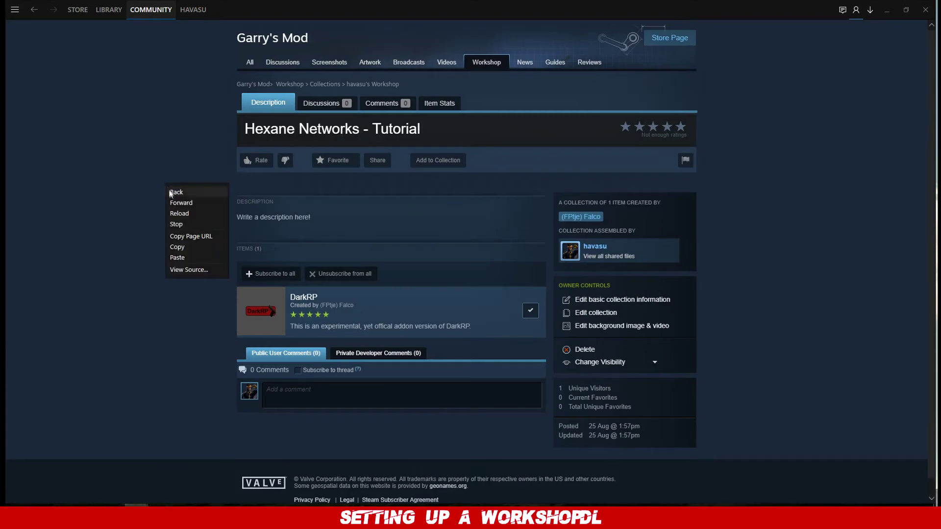
left_click(194, 238)
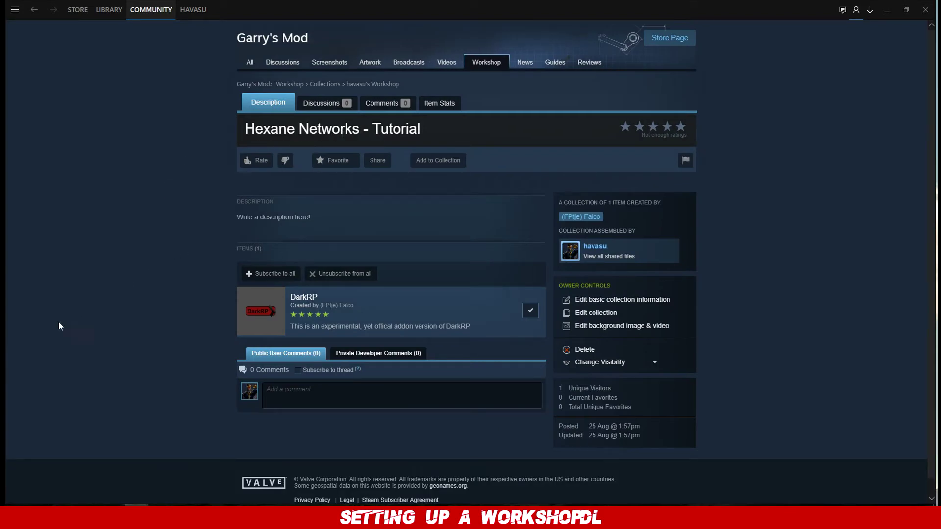
Launch Notepad and paste the copied collection link.
left_click(16, 499)
type("notep")
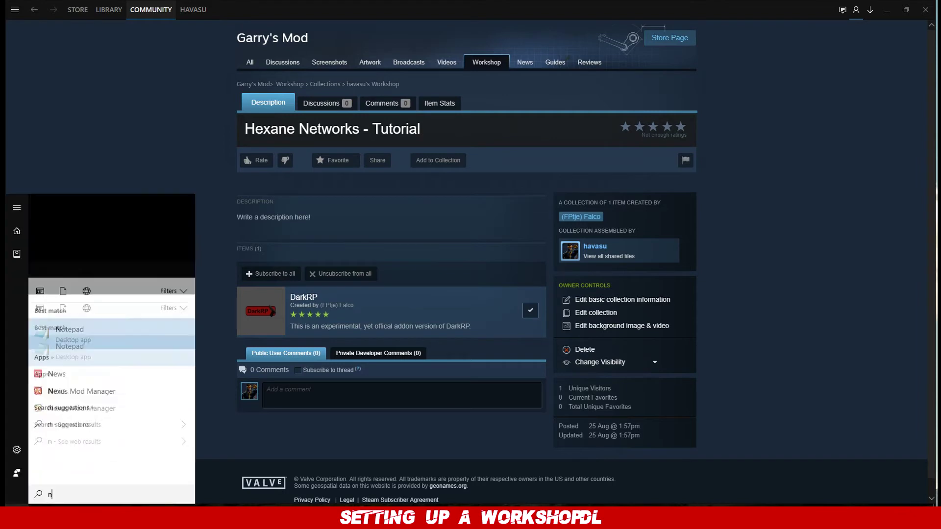
key("Return")
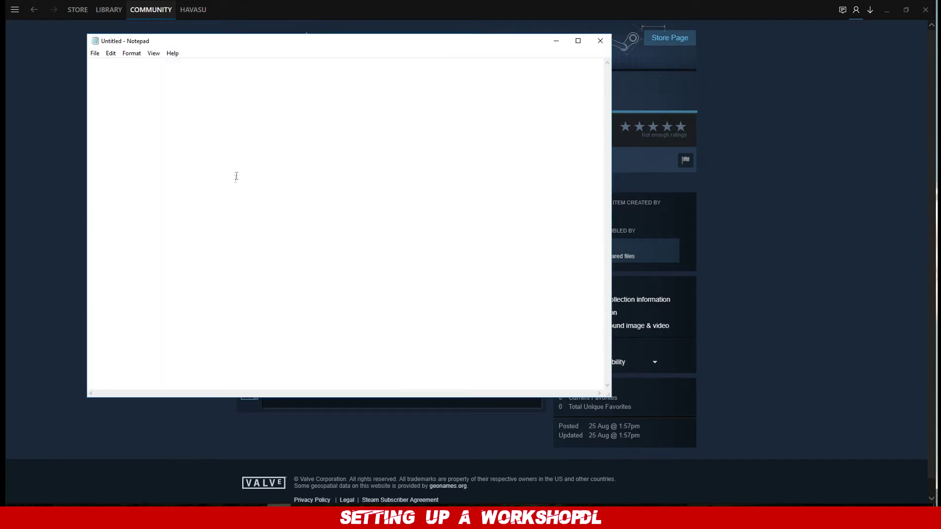
key("ctrl+v")
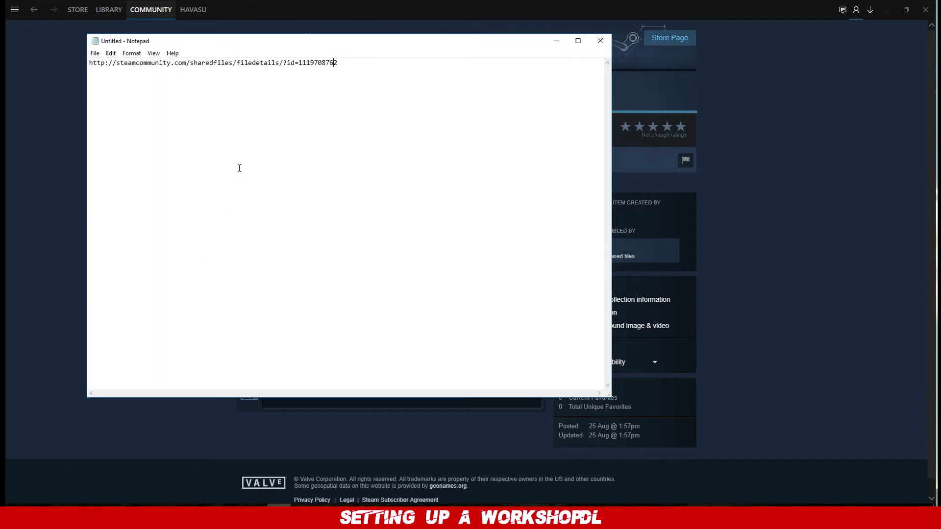
key("shift+Left")
key("shift+Left")
key("shift+Left")
key("shift+Left")
key("shift+Left")
key("shift+Left")
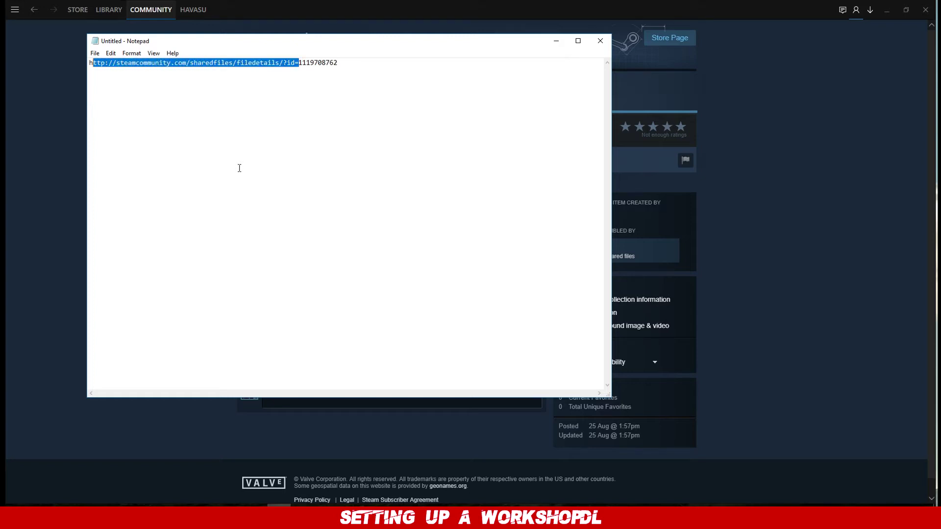
key("BackSpace")
key("shift+Right")
key("shift+Right")
key("shift+Right")
key("ctrl+c")
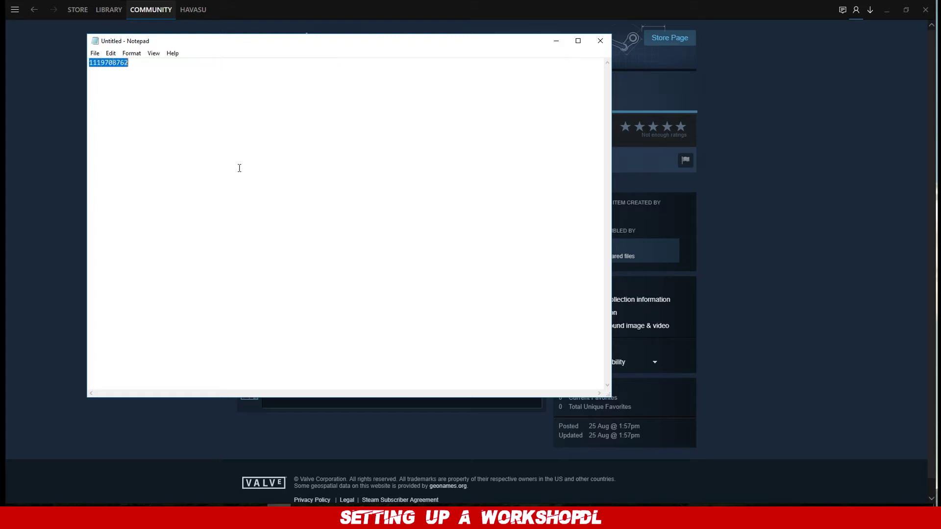
left_click(598, 42)
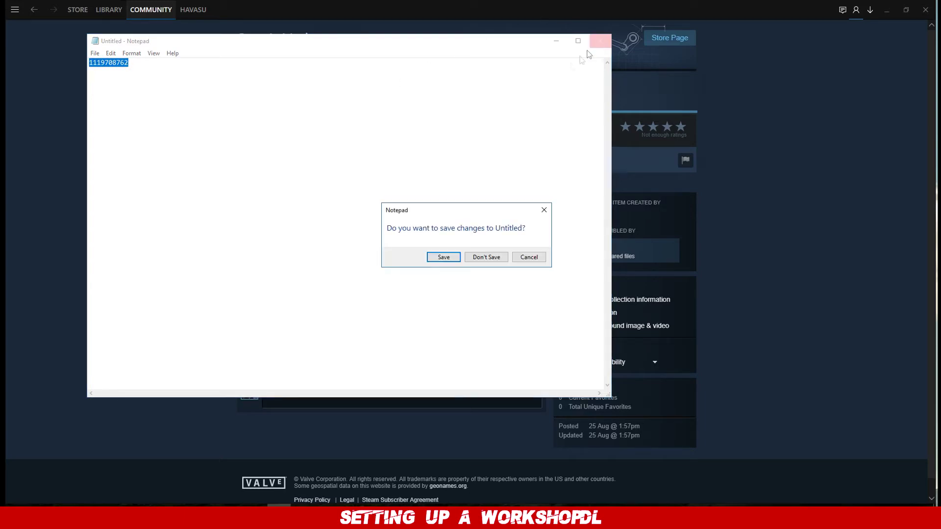
left_click(486, 256)
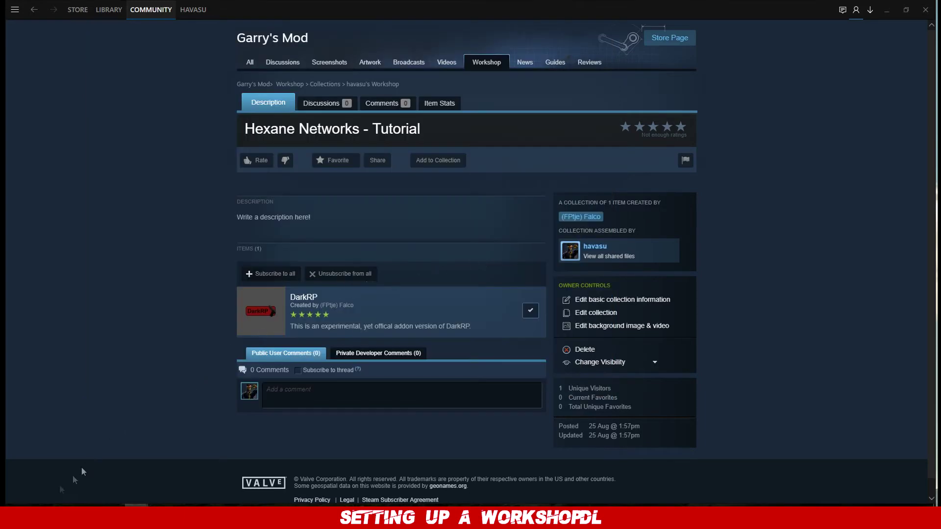
Open the WorkshopDL Tutorial! custom command line for editing in the game panel.
left_click(41, 515)
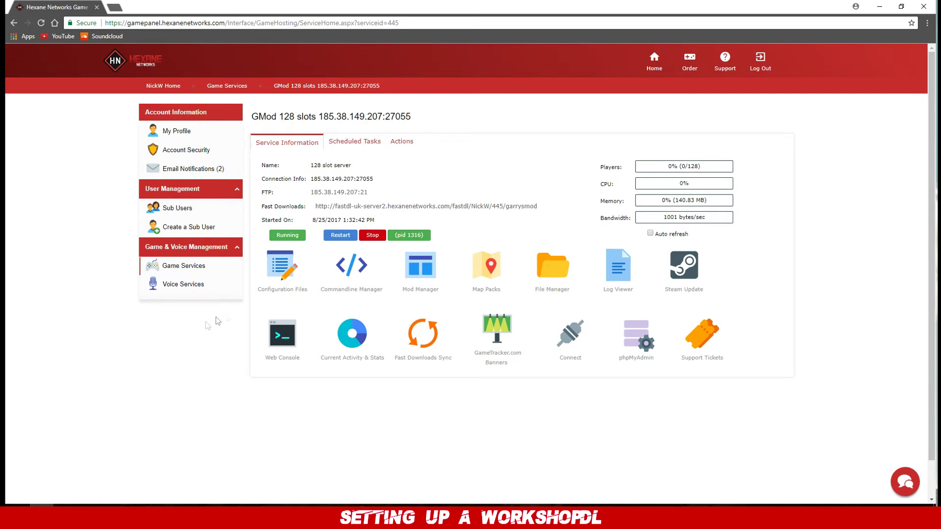
left_click(343, 288)
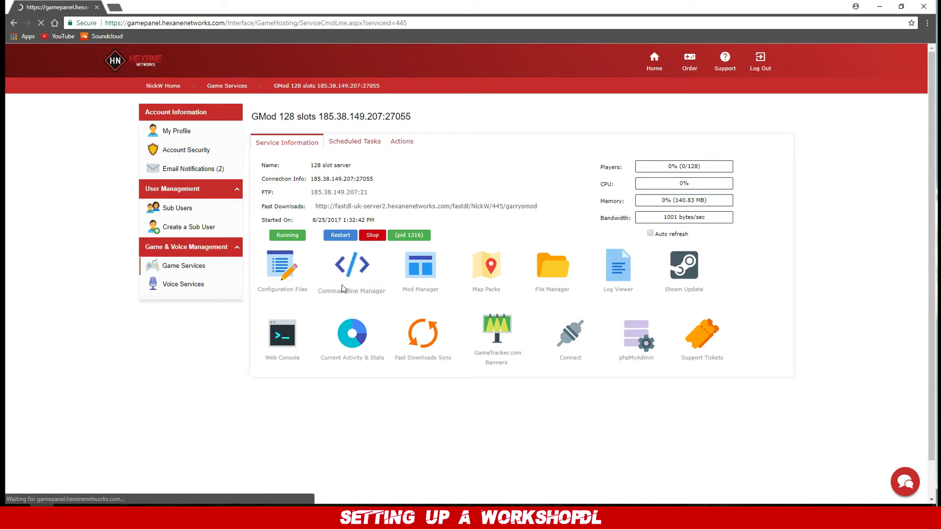
left_click(392, 143)
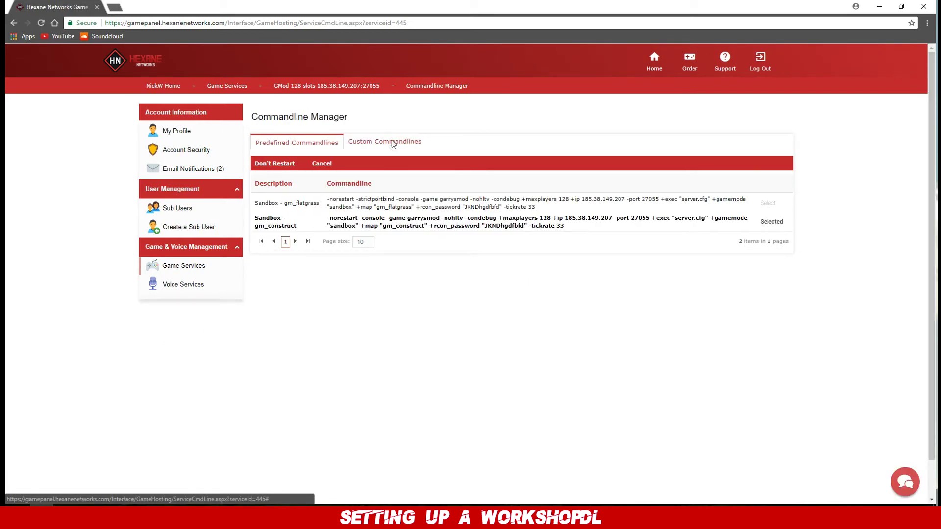
left_click(729, 203)
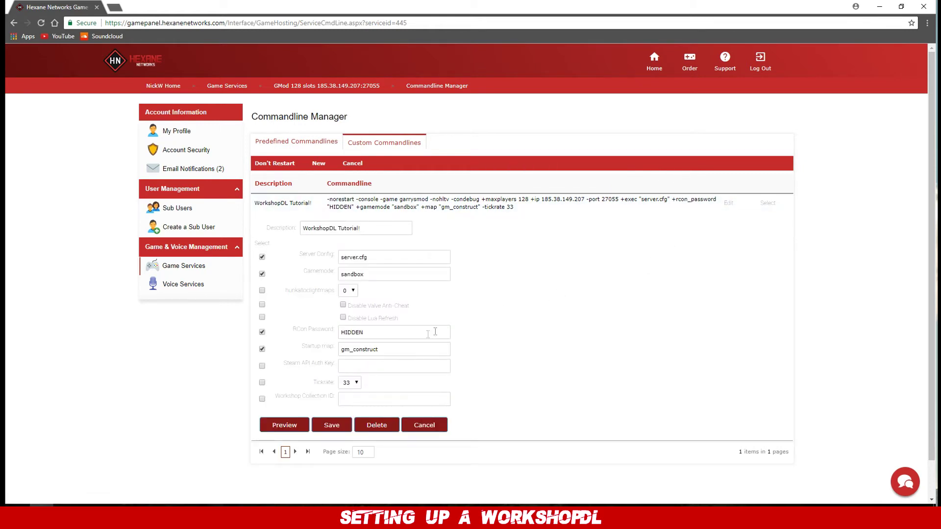
left_click(263, 399)
key("ctrl+v")
left_click(333, 424)
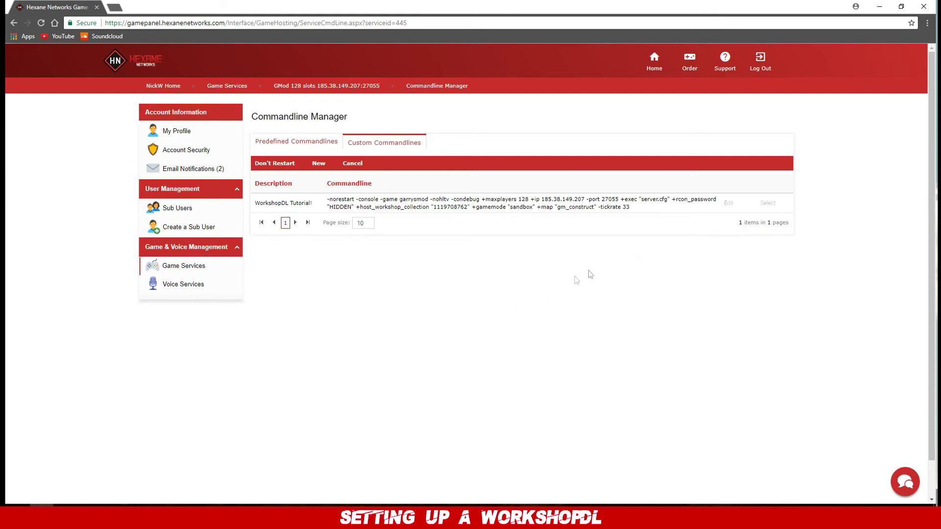
left_click(767, 203)
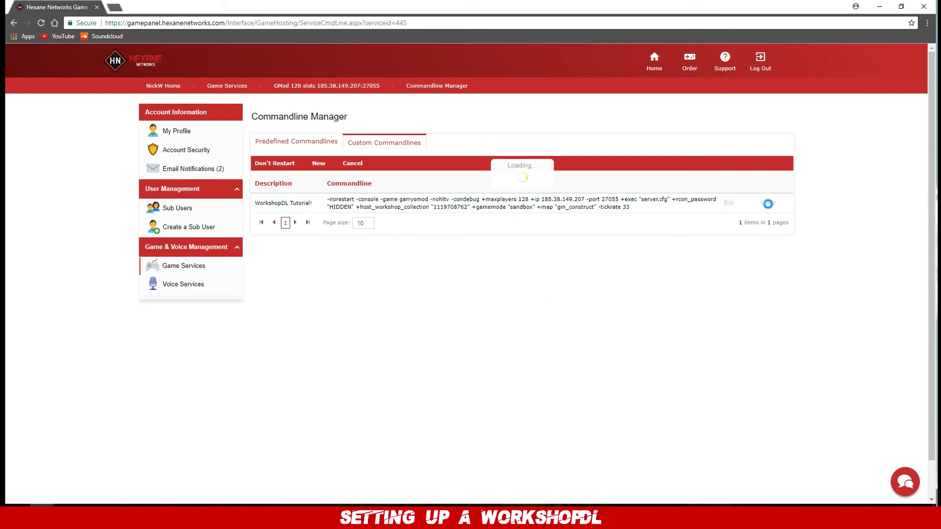
key("alt+Left")
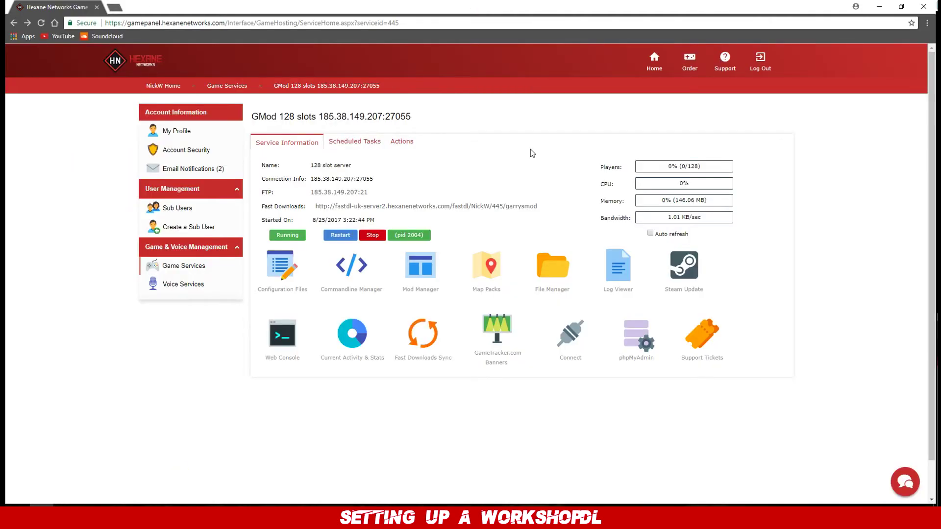
In File Manager, navigate to garrysmod\lua\autorun\server and open workshop.lua for editing.
left_click(554, 269)
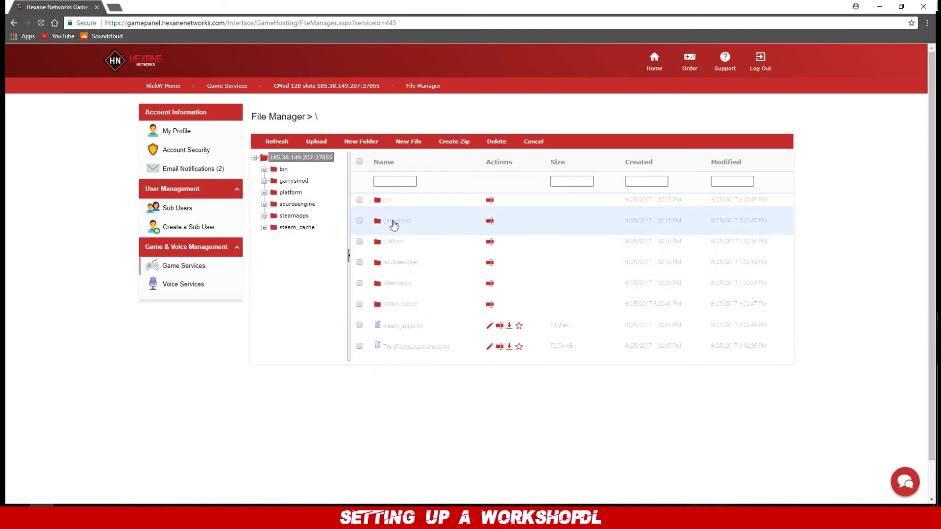
double_click(393, 223)
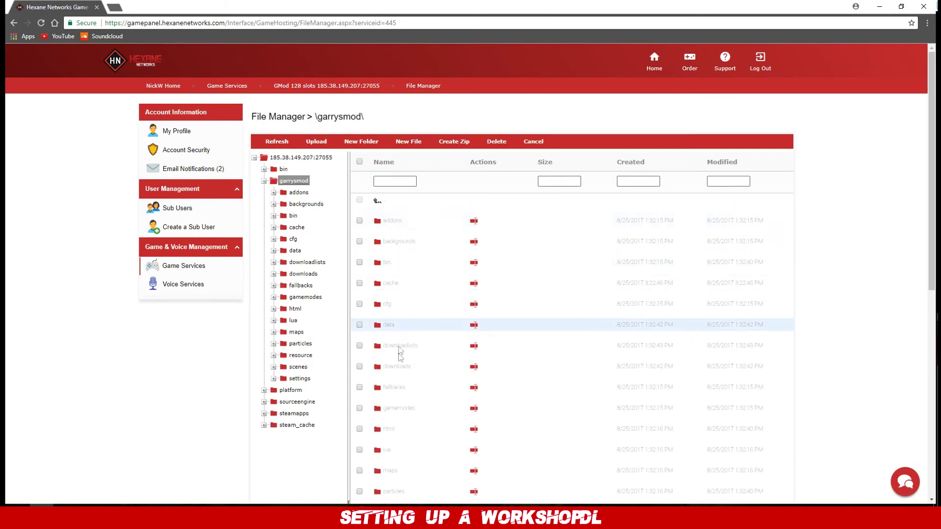
double_click(389, 450)
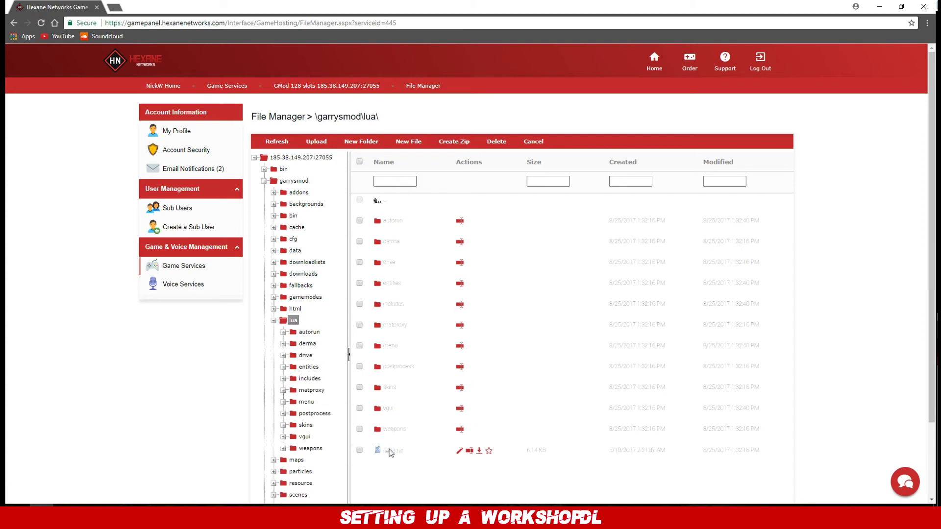
double_click(390, 228)
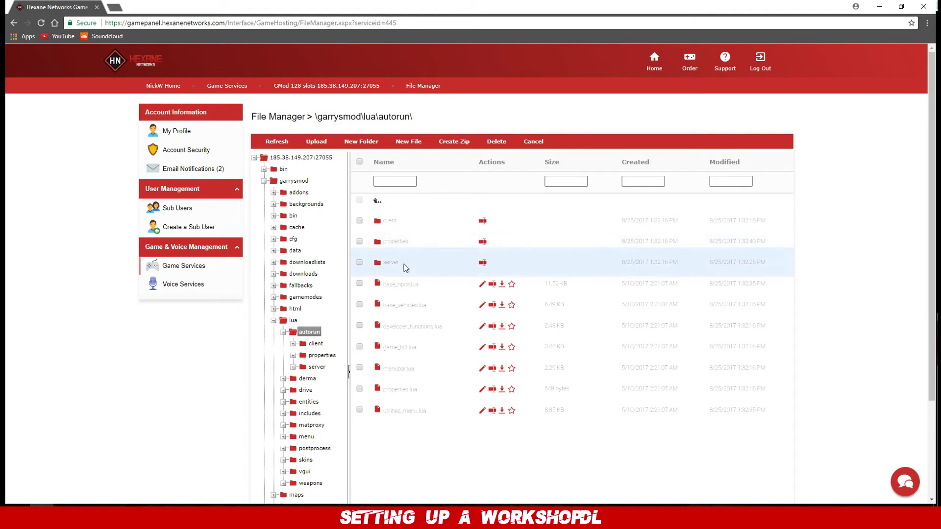
double_click(391, 262)
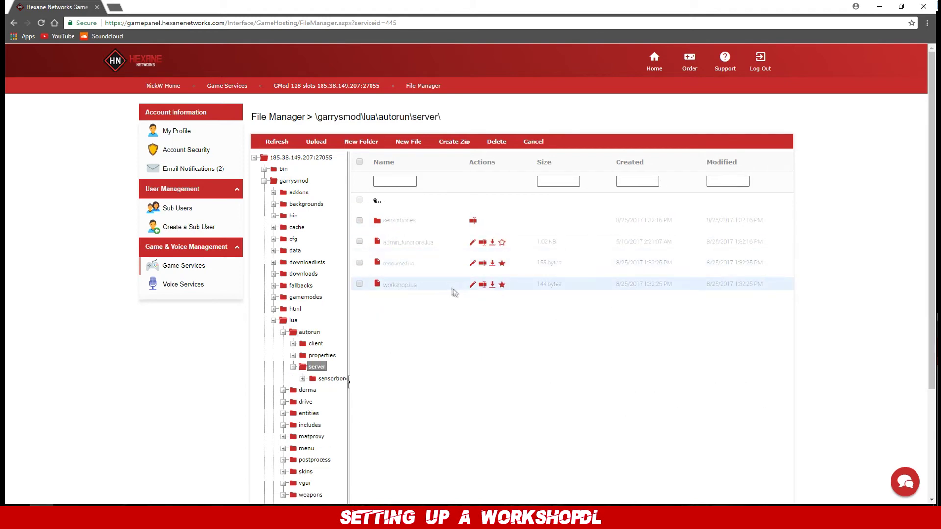
left_click(473, 284)
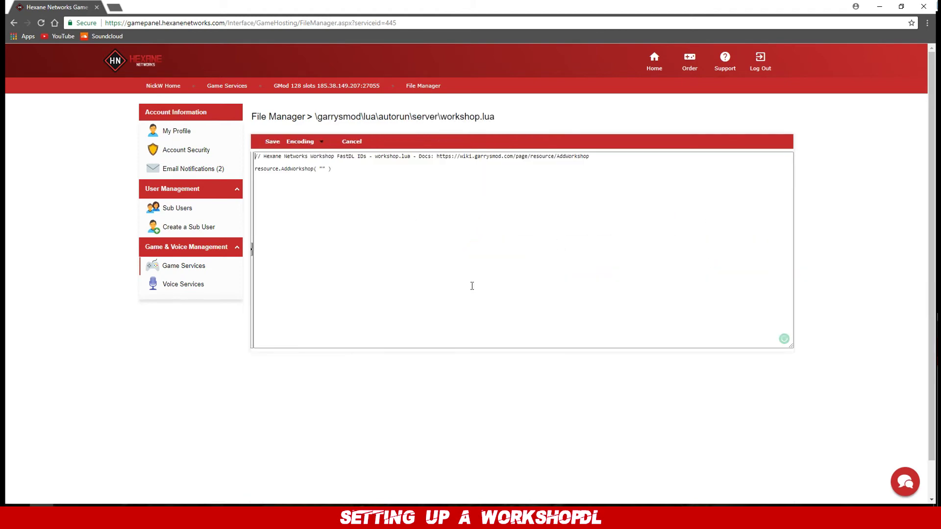
left_click(115, 9)
Load configcreator.com's GMod resources.lua creator and focus its Collection ID field.
type("confi")
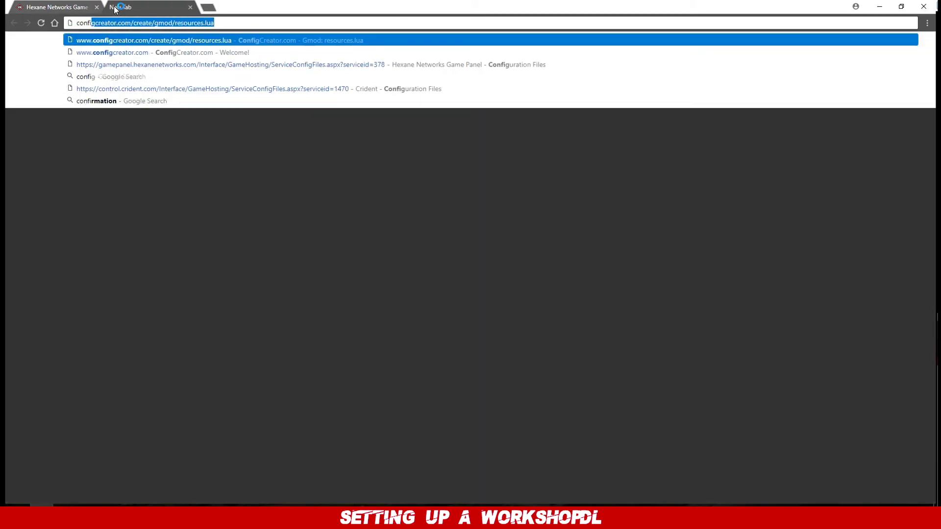
type("gcr")
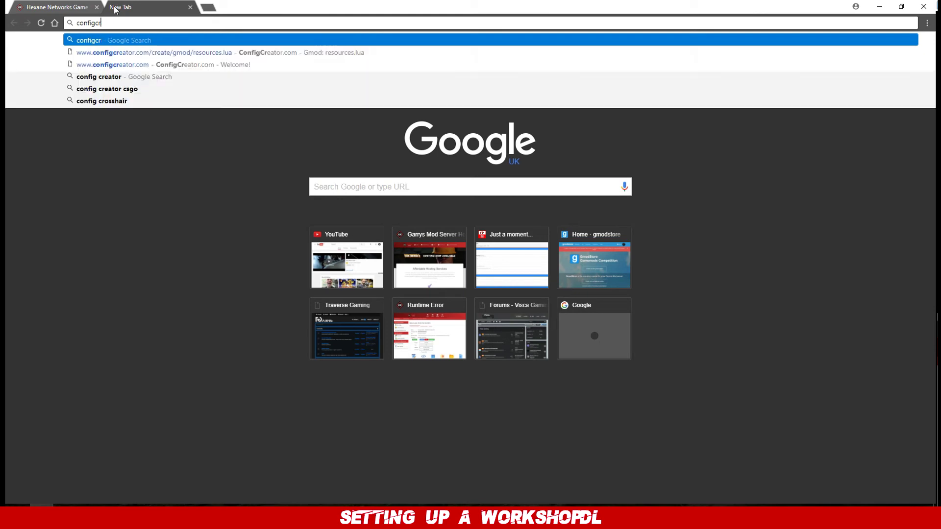
type("eat")
key("Return")
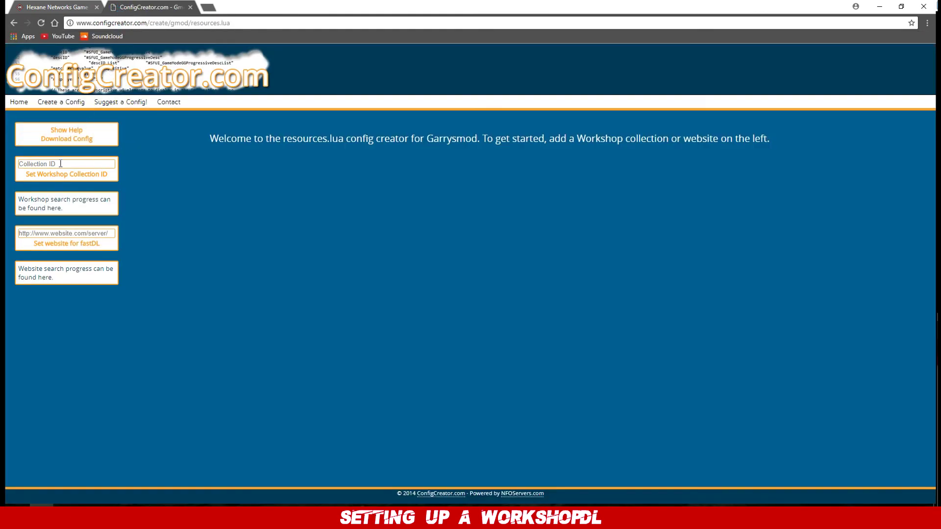
left_click(70, 165)
Copy the Workshop collection's page URL from Steam and return to ConfigCreator.
left_click(132, 505)
left_click(66, 471)
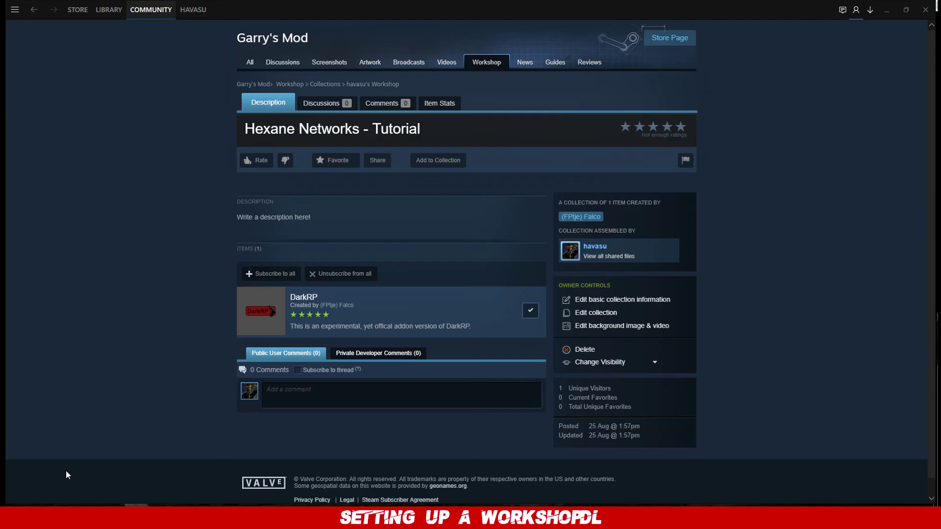
right_click(146, 196)
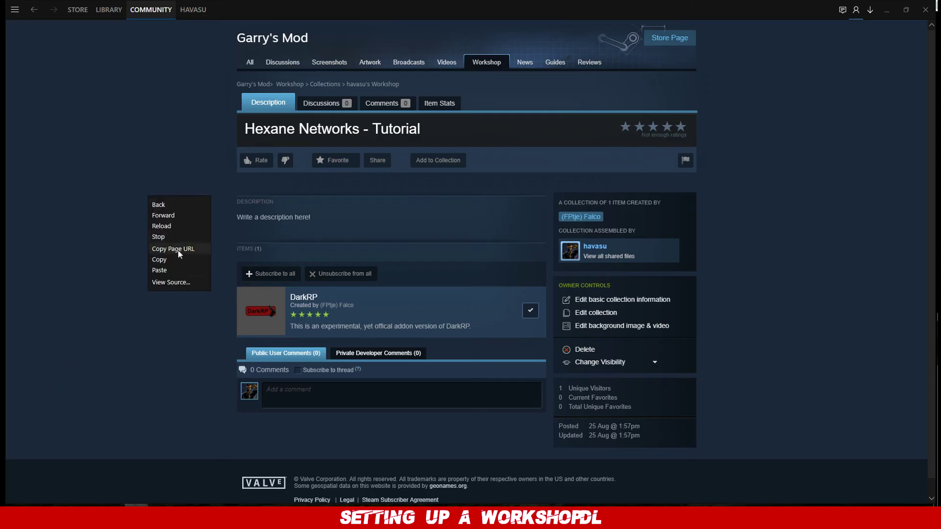
left_click(178, 251)
left_click(48, 503)
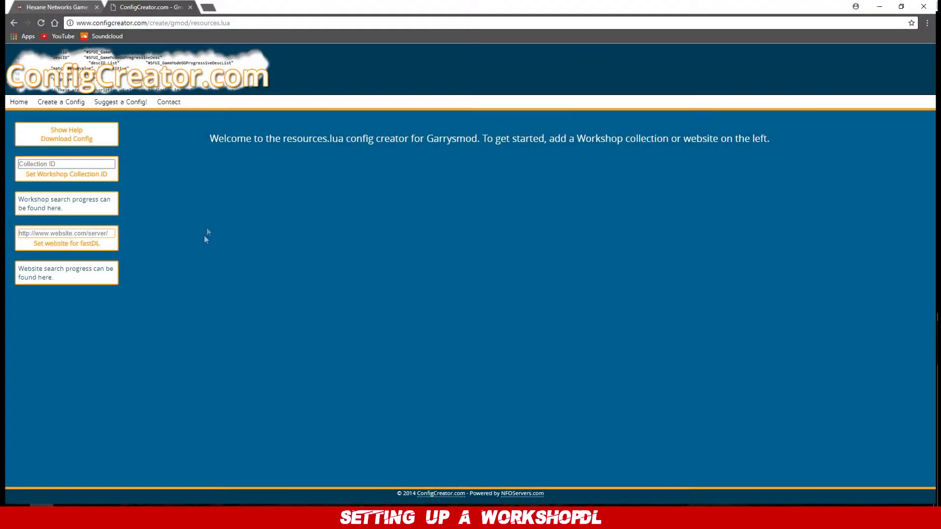
left_click(19, 504)
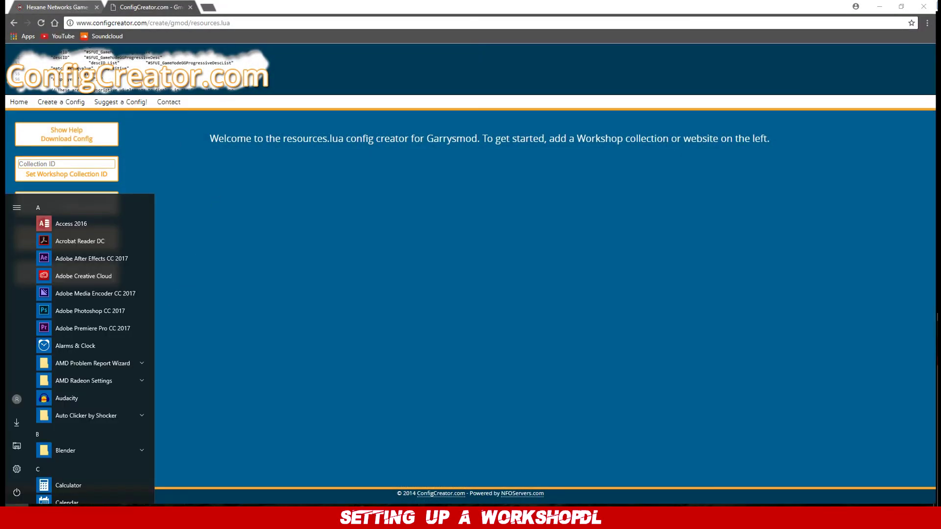
type("notepad")
key("Return")
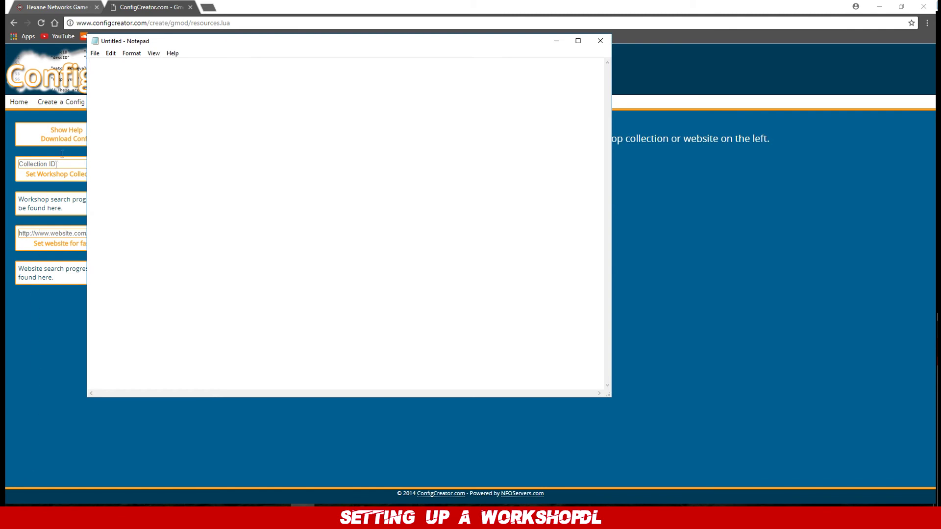
key("ctrl+v")
left_click_drag(352, 63, 297, 65)
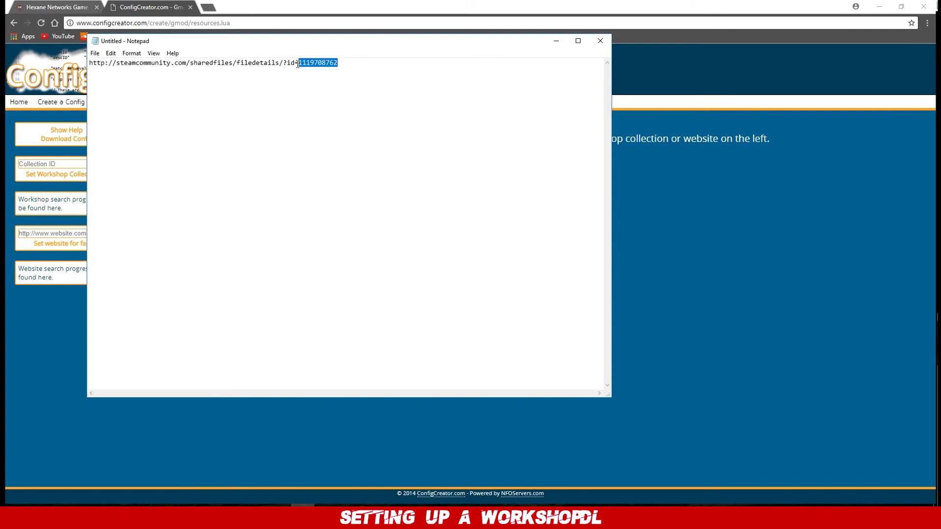
left_click(599, 40)
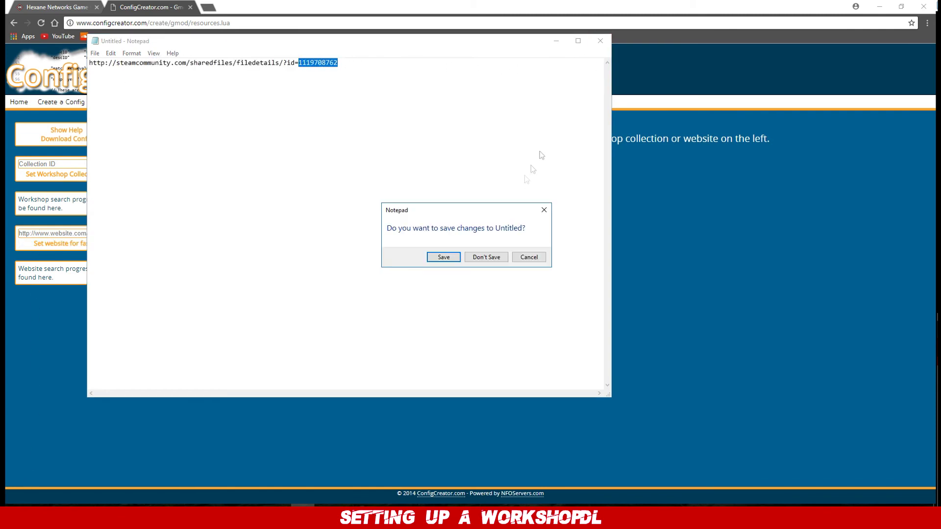
left_click(492, 257)
left_click(75, 164)
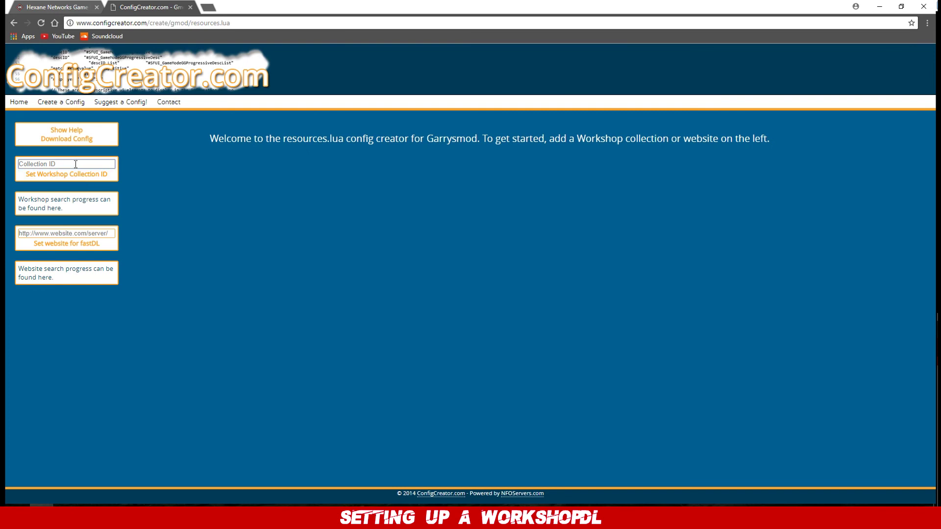
key("ctrl+v")
left_click(80, 175)
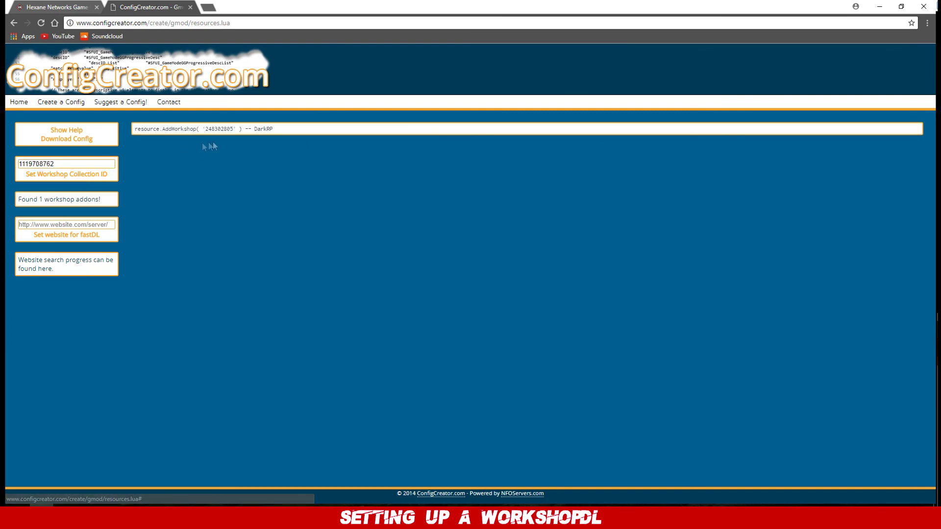
left_click_drag(294, 131, 123, 132)
key("ctrl+c")
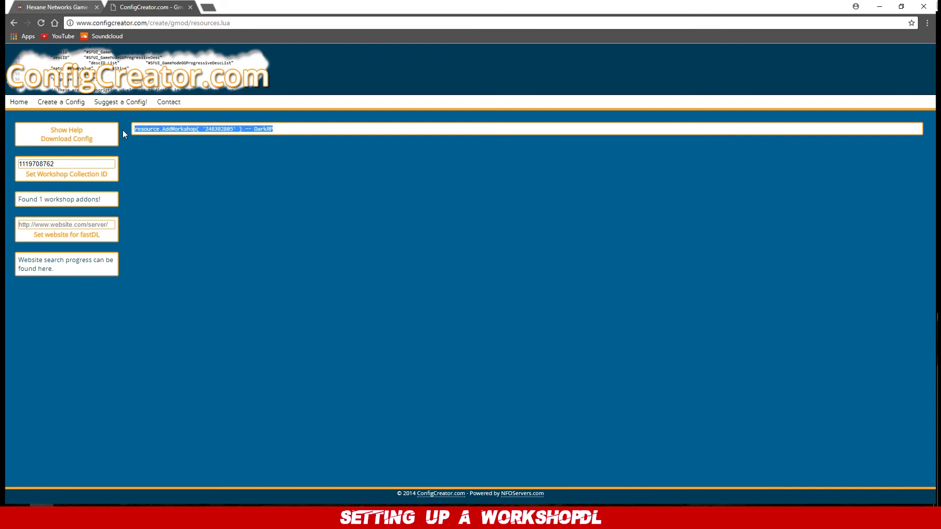
left_click(60, 8)
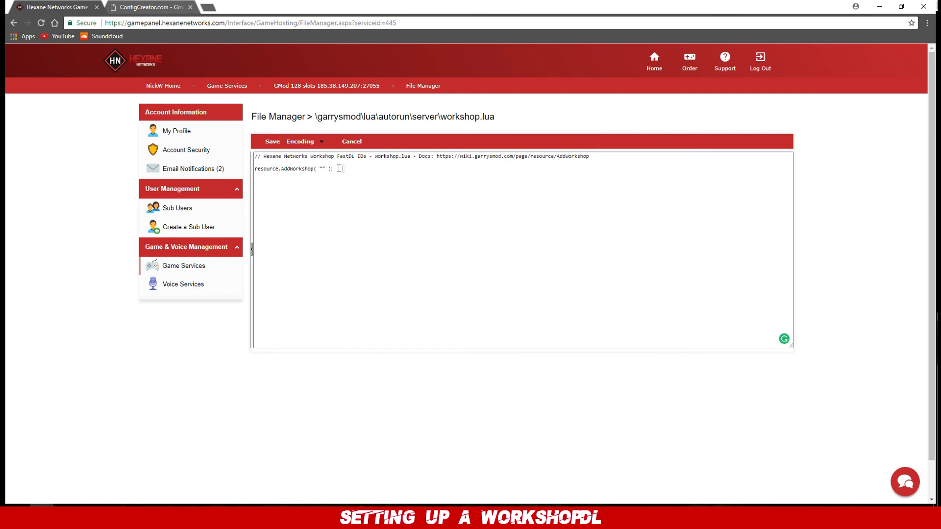
Replace the empty entry with resource.AddWorkshop( "248302805" ) -- DarkRP and save workshop.lua.
mouse_move(340, 169)
left_mouse_down()
mouse_move(240, 163)
mouse_move(239, 172)
left_mouse_up()
key("ctrl+v")
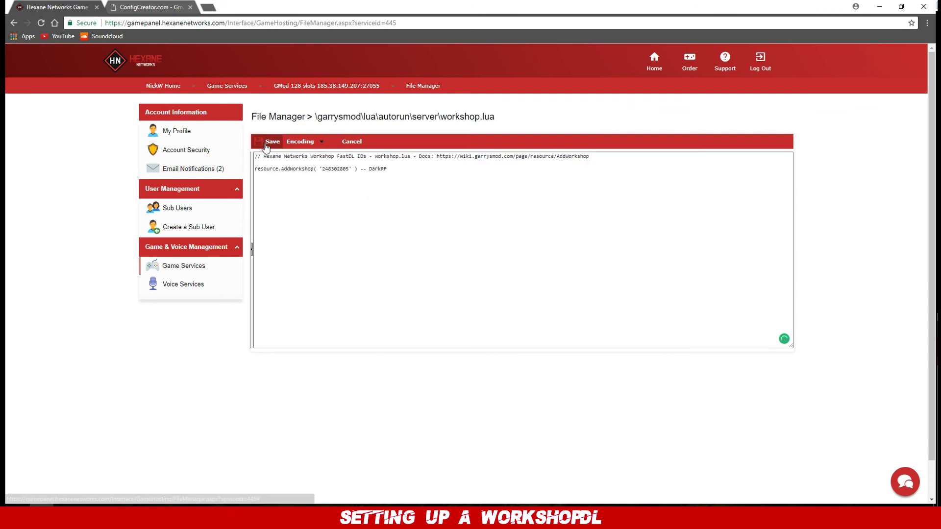
left_click(267, 146)
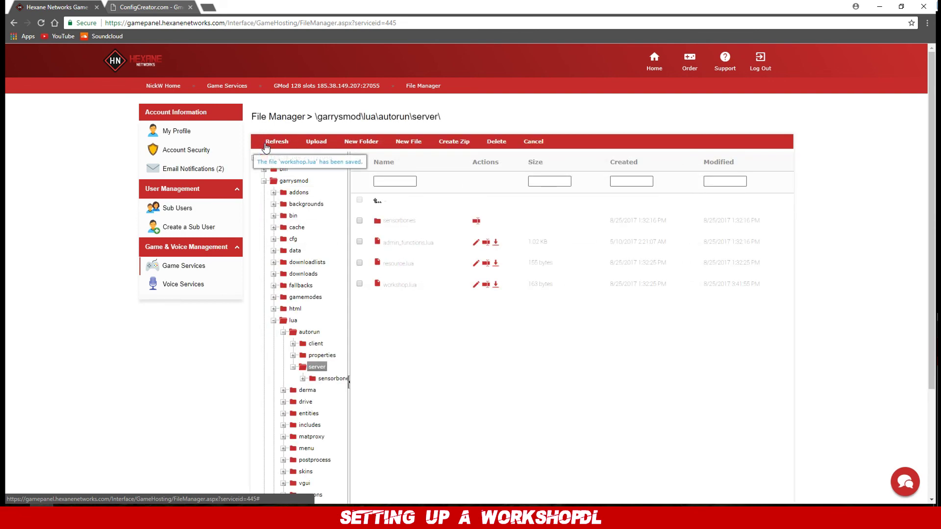
left_click(198, 267)
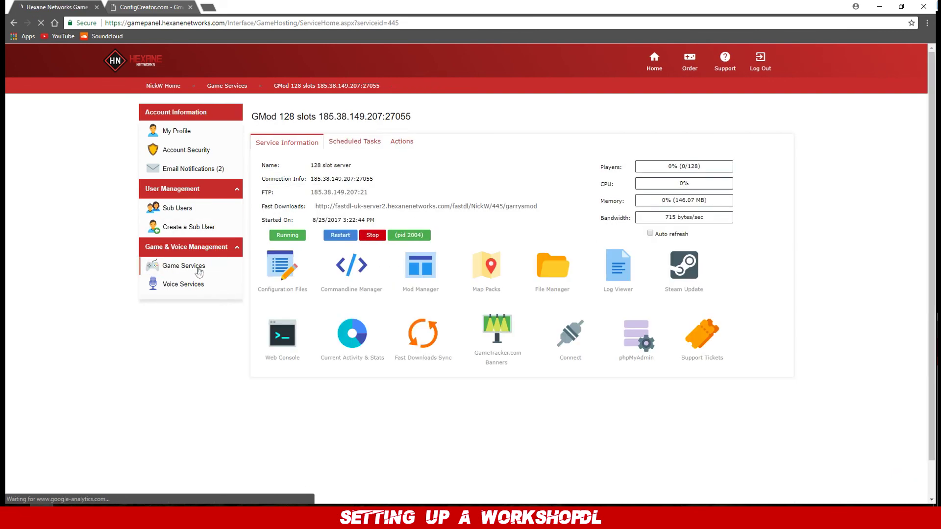
Restart the GMod 128 slots server from its service page.
left_click(341, 236)
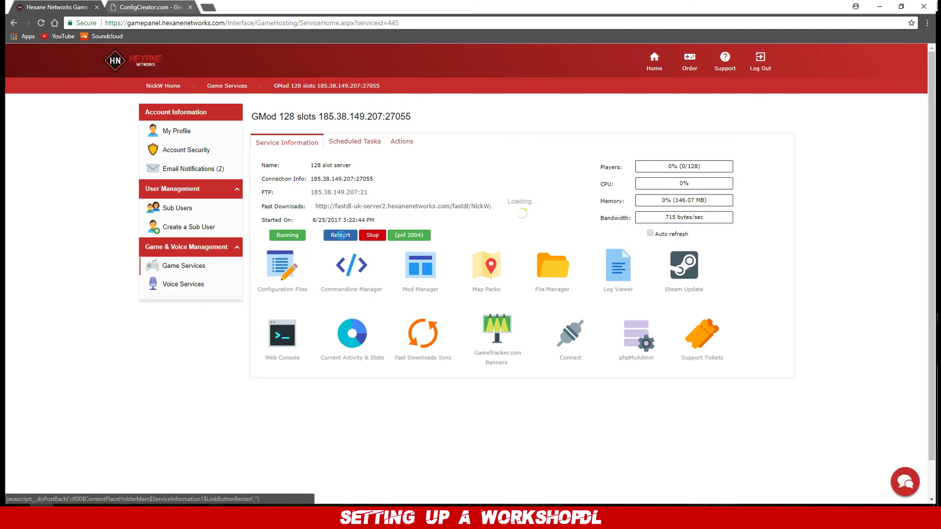